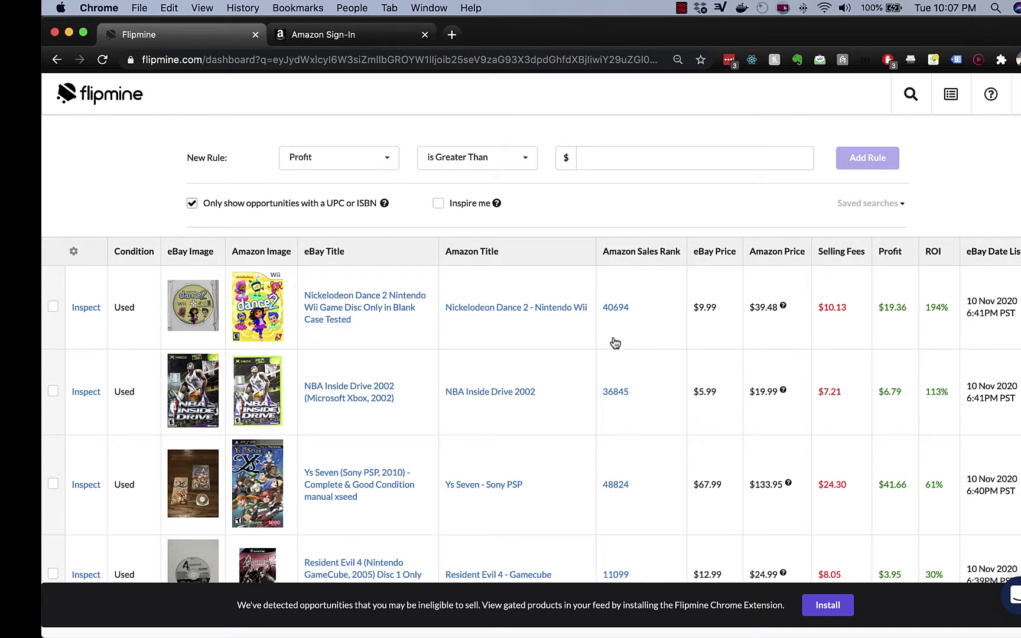
Step: Install the Flipmine extension from the Chrome Web Store, allowing it access to amazon.com sites
{"action": "scroll", "coordinate": [609, 337], "scroll_direction": "down", "scroll_amount": 5}
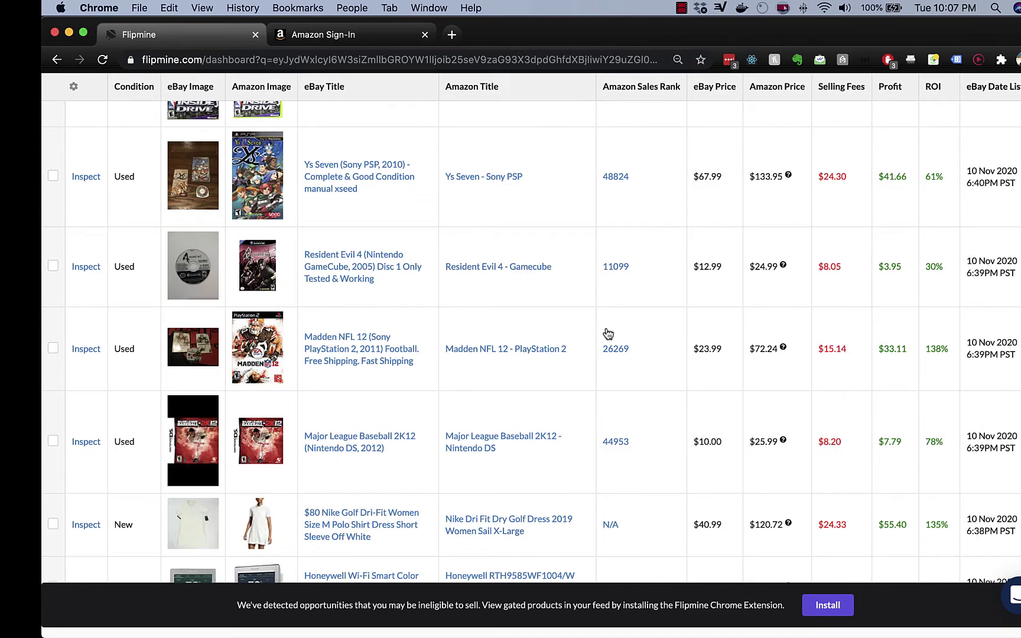
{"action": "scroll", "coordinate": [608, 334], "scroll_direction": "up", "scroll_amount": 5}
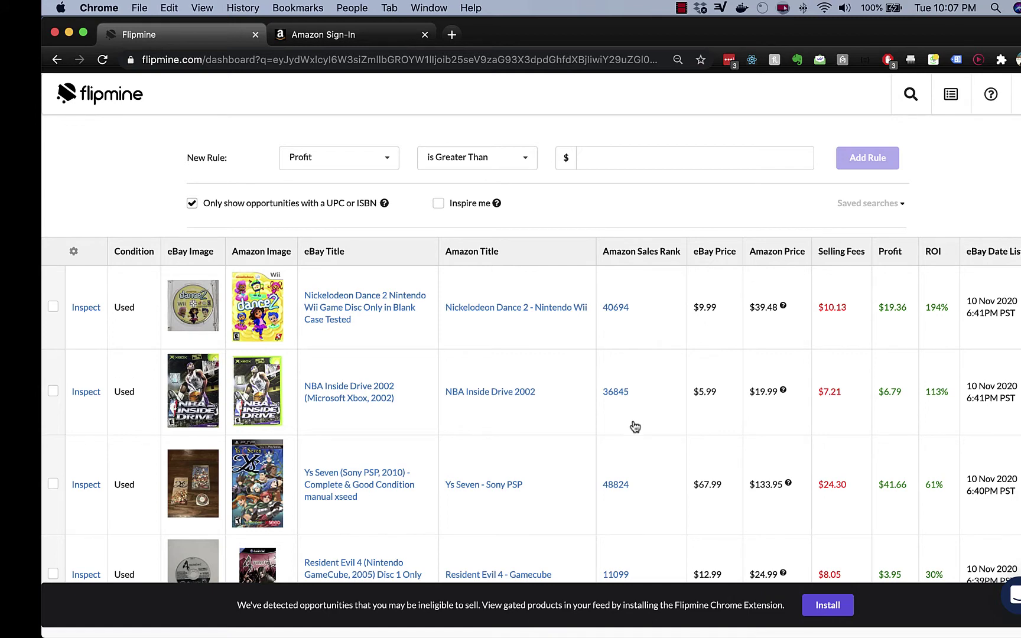
{"action": "scroll", "coordinate": [635, 426], "scroll_direction": "down", "scroll_amount": 5}
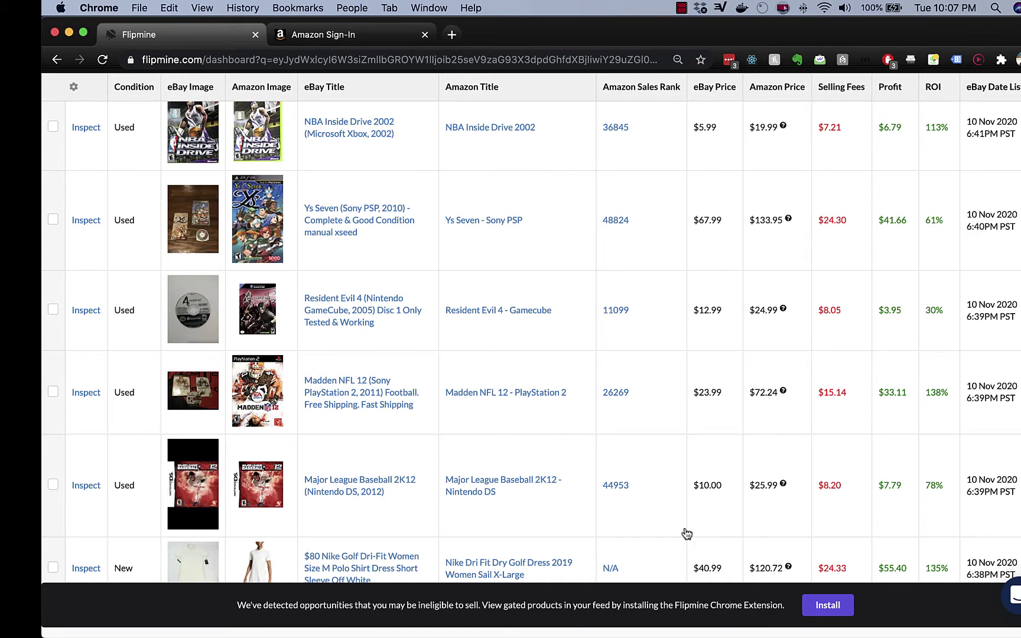
{"action": "scroll", "coordinate": [684, 529], "scroll_direction": "up", "scroll_amount": 5}
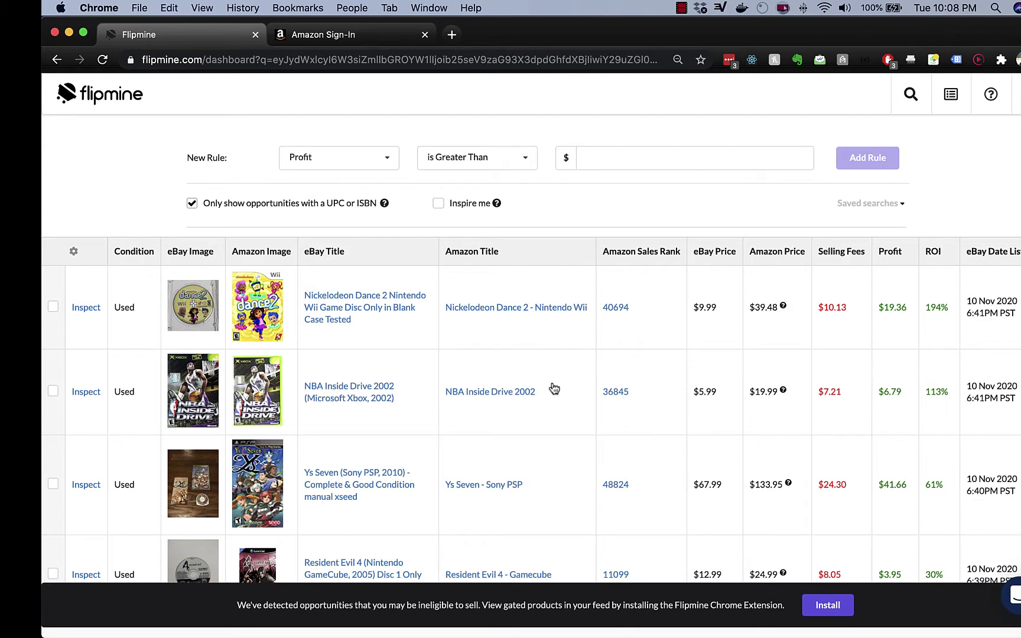
{"action": "left_click", "coordinate": [834, 616]}
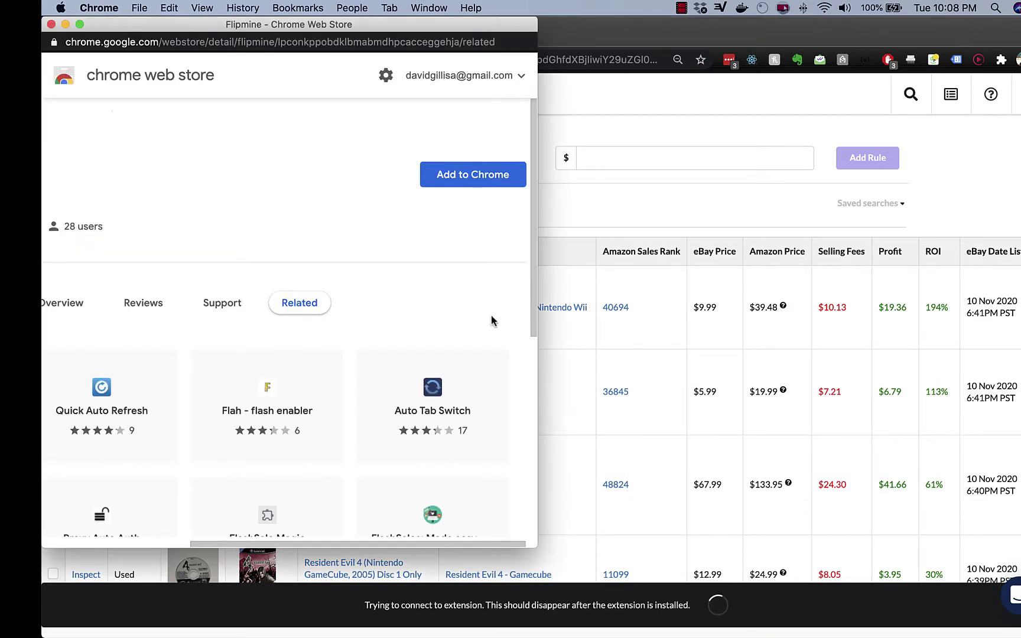
{"action": "left_click_drag", "start_coordinate": [542, 283], "coordinate": [805, 162]}
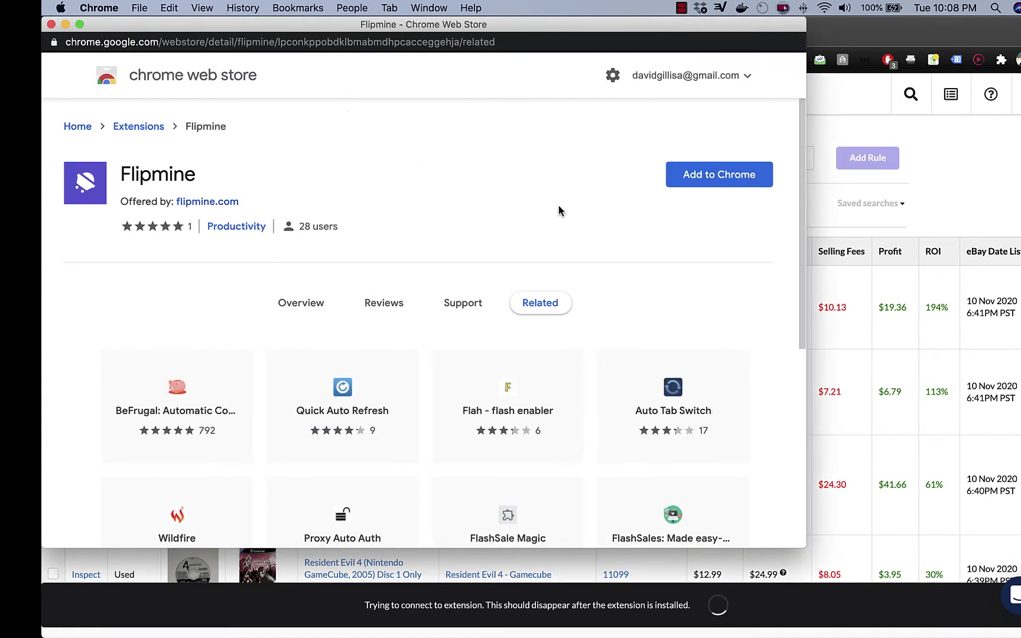
{"action": "left_click", "coordinate": [721, 183]}
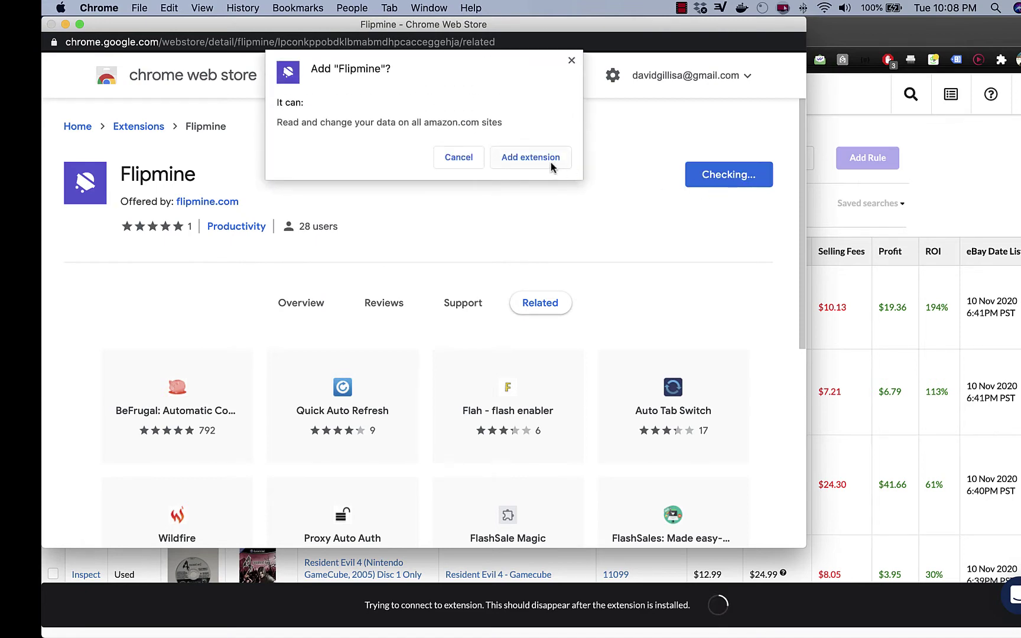
{"action": "left_click", "coordinate": [531, 157]}
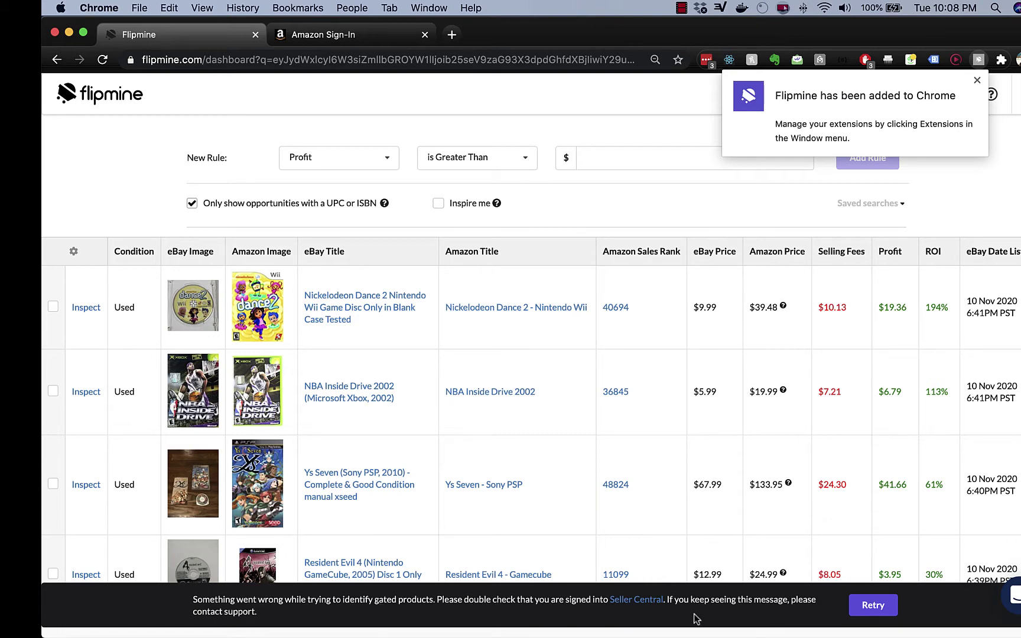
Step: Sign in to Seller Central in the Amazon tab, then go back to the Flipmine tab
{"action": "left_click", "coordinate": [337, 39]}
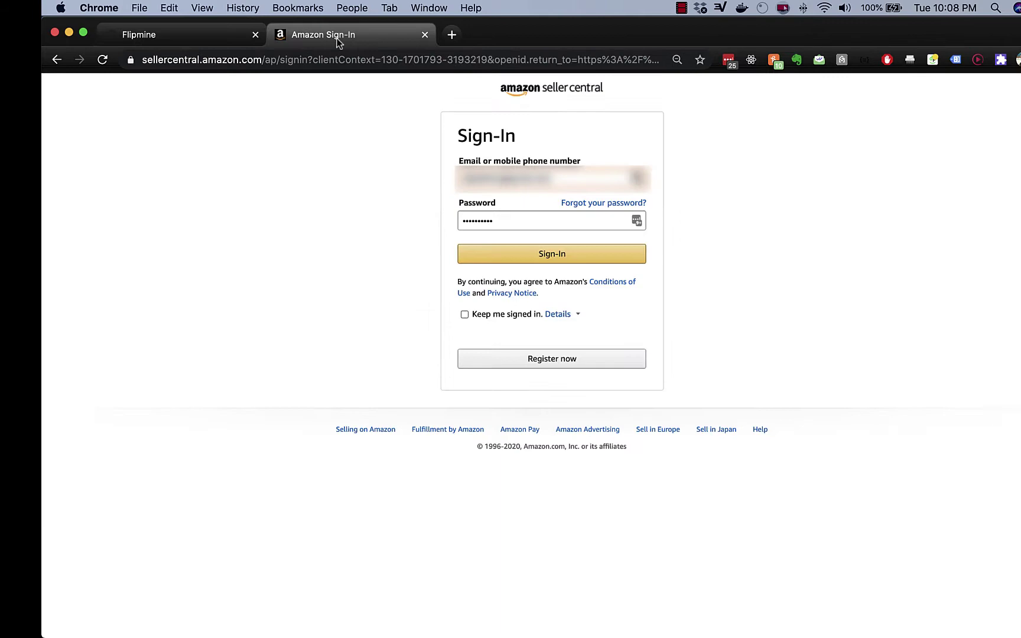
{"action": "left_click", "coordinate": [540, 255]}
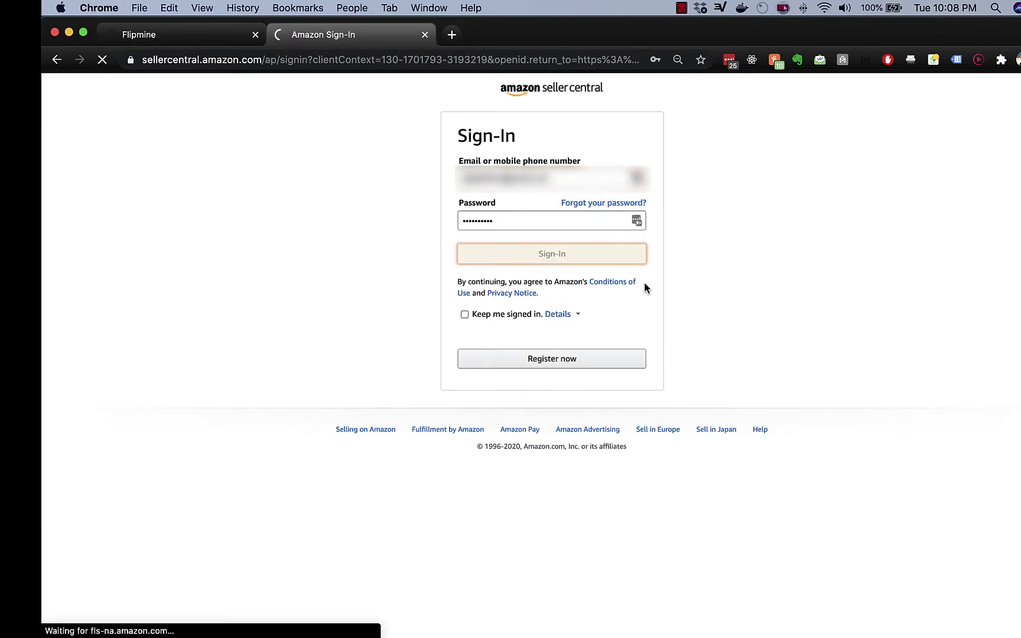
{"action": "left_click", "coordinate": [231, 36]}
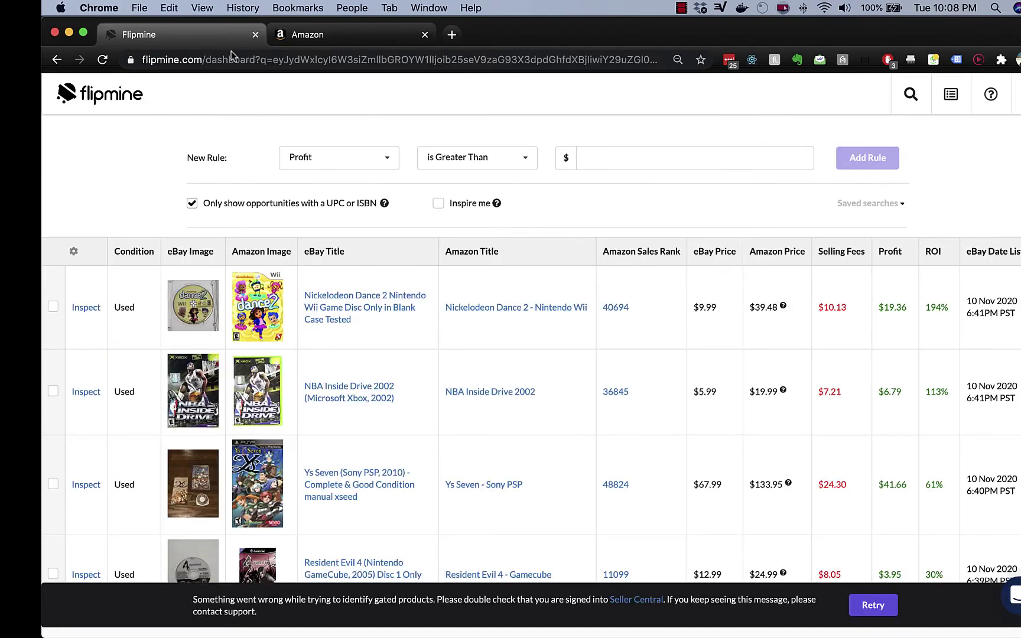
Step: Retry gated-product detection and scroll the feed until 29 gated rows are tinted rose
{"action": "left_click", "coordinate": [881, 608]}
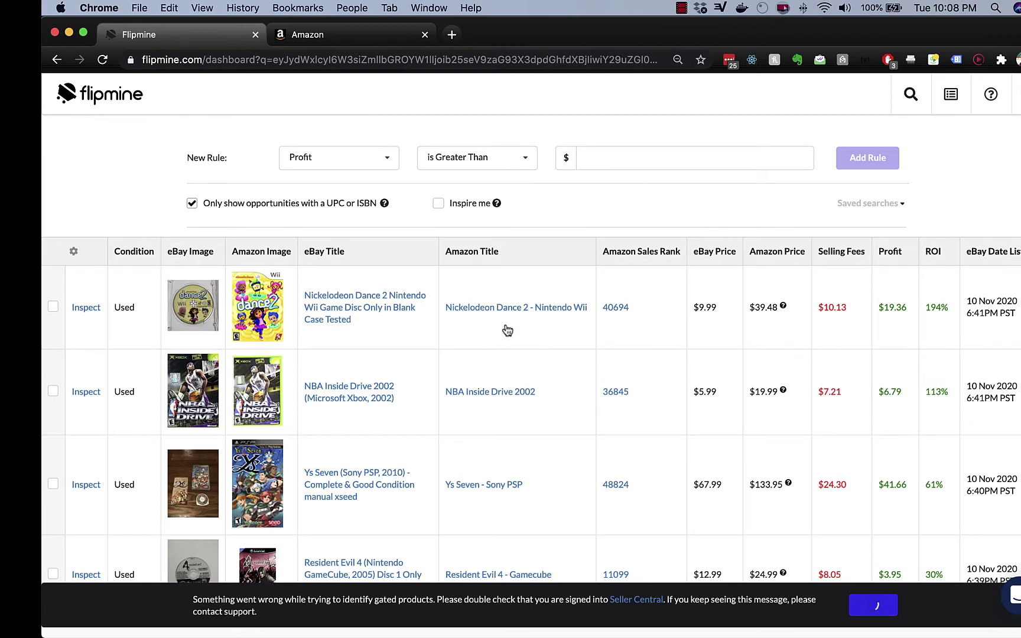
{"action": "scroll", "coordinate": [506, 330], "scroll_direction": "down", "scroll_amount": 3}
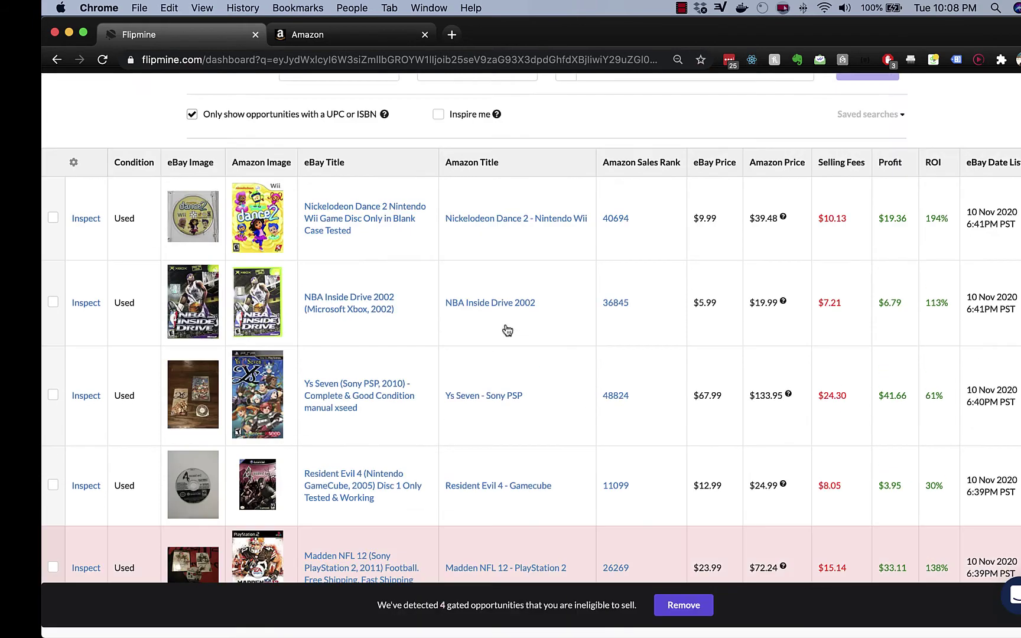
{"action": "scroll", "coordinate": [507, 330], "scroll_direction": "down", "scroll_amount": 5}
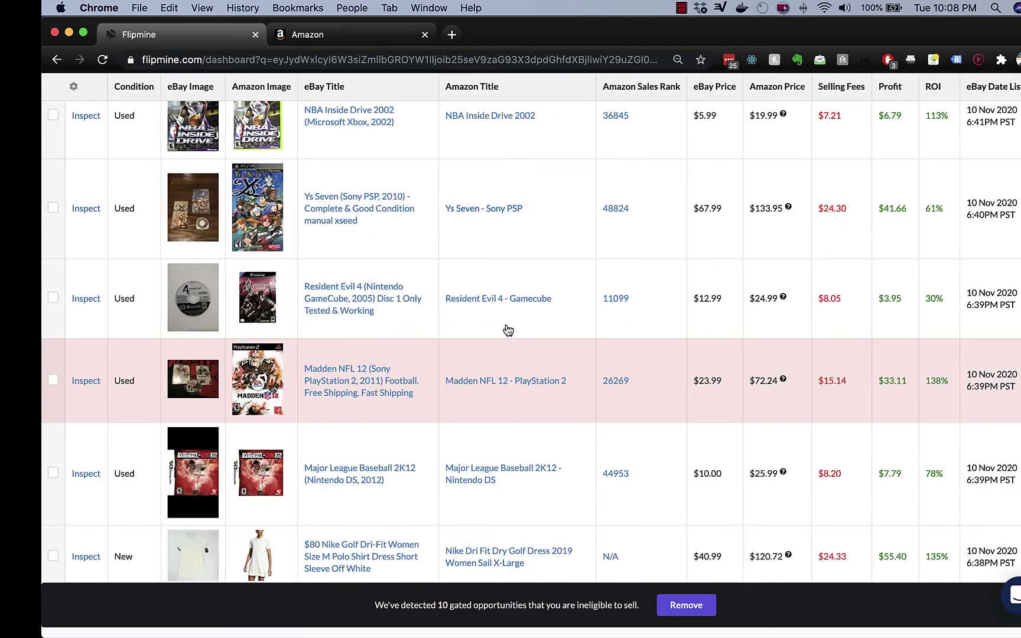
{"action": "scroll", "coordinate": [508, 330], "scroll_direction": "down", "scroll_amount": 12}
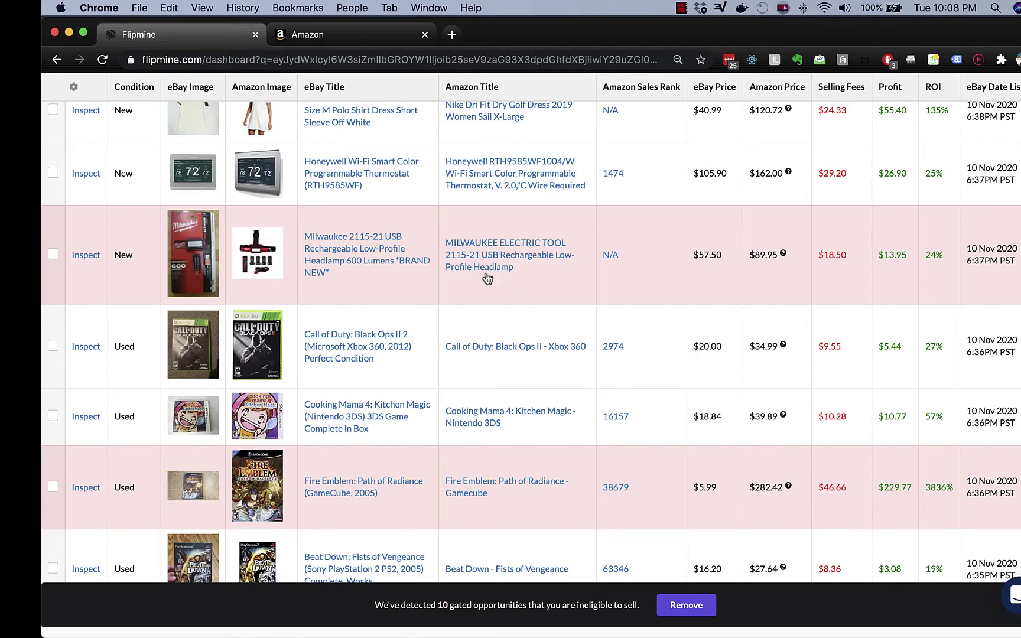
{"action": "scroll", "coordinate": [485, 276], "scroll_direction": "down", "scroll_amount": 3}
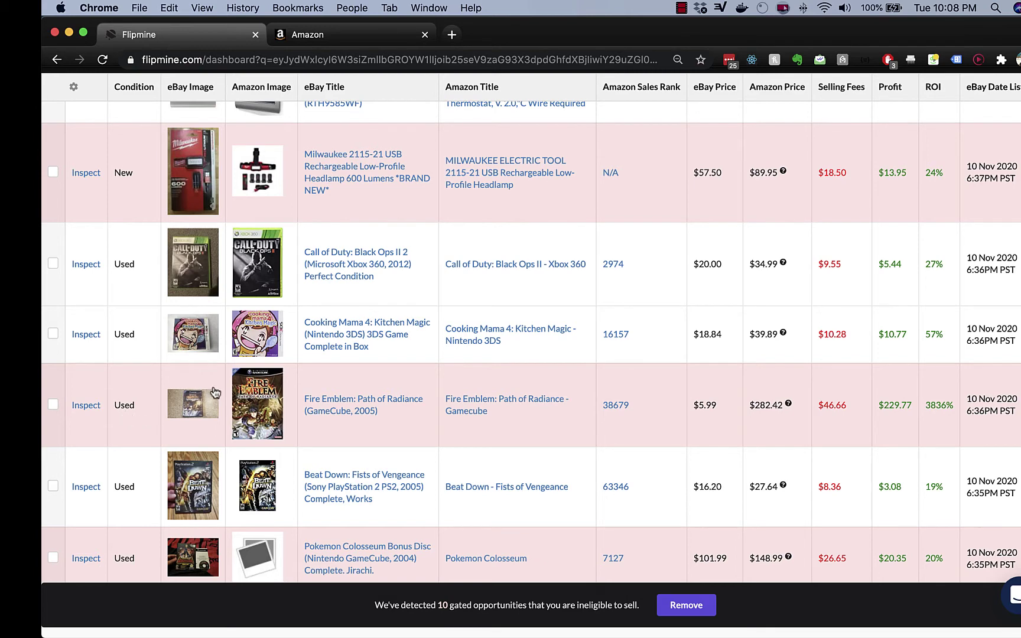
{"action": "scroll", "coordinate": [216, 392], "scroll_direction": "up", "scroll_amount": 2}
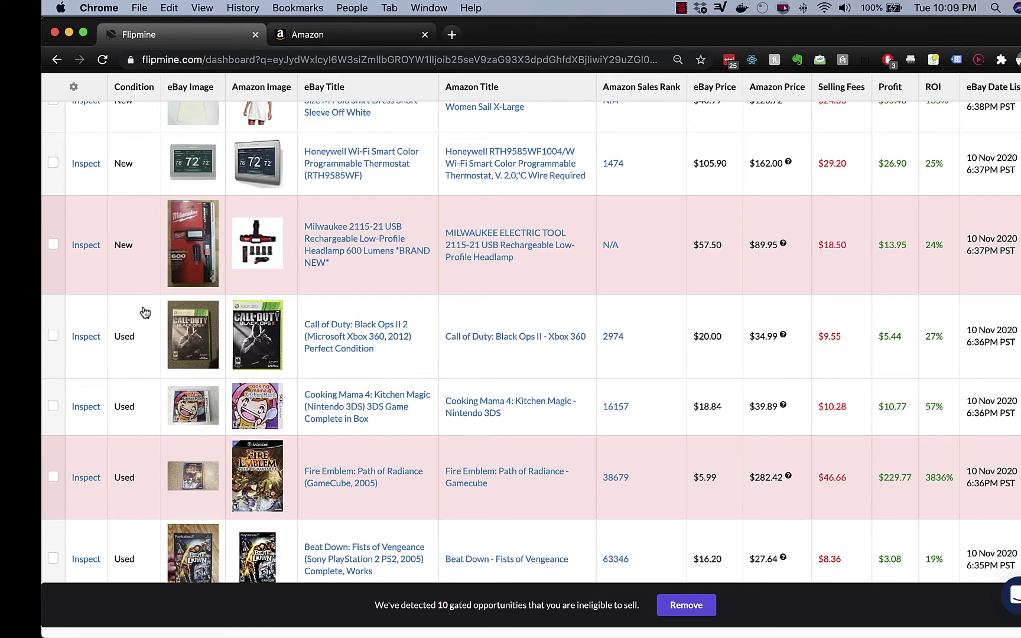
{"action": "scroll", "coordinate": [391, 328], "scroll_direction": "down", "scroll_amount": 10}
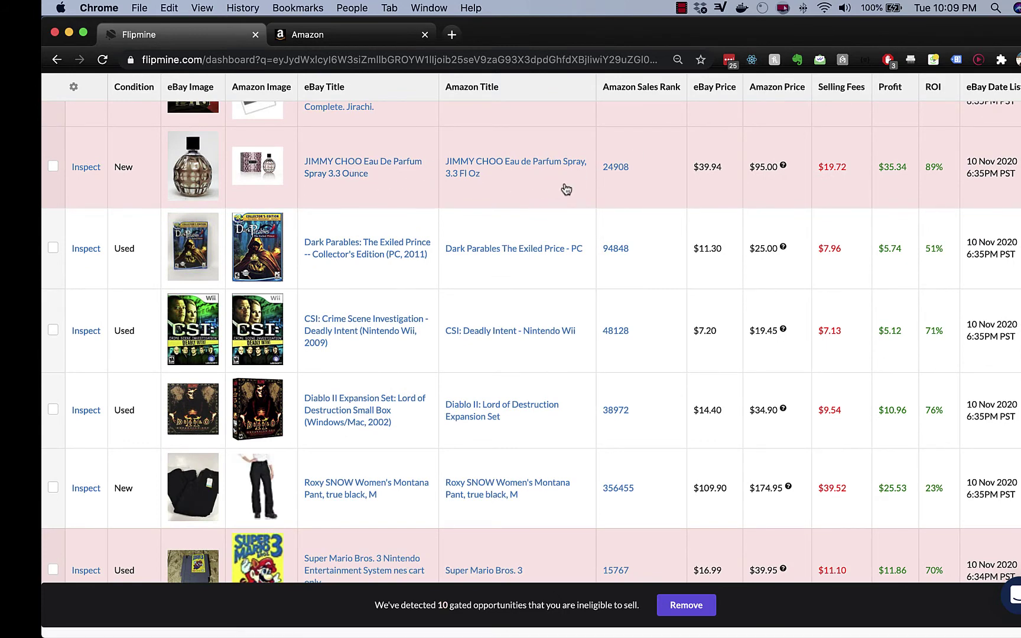
{"action": "scroll", "coordinate": [558, 192], "scroll_direction": "down", "scroll_amount": 10}
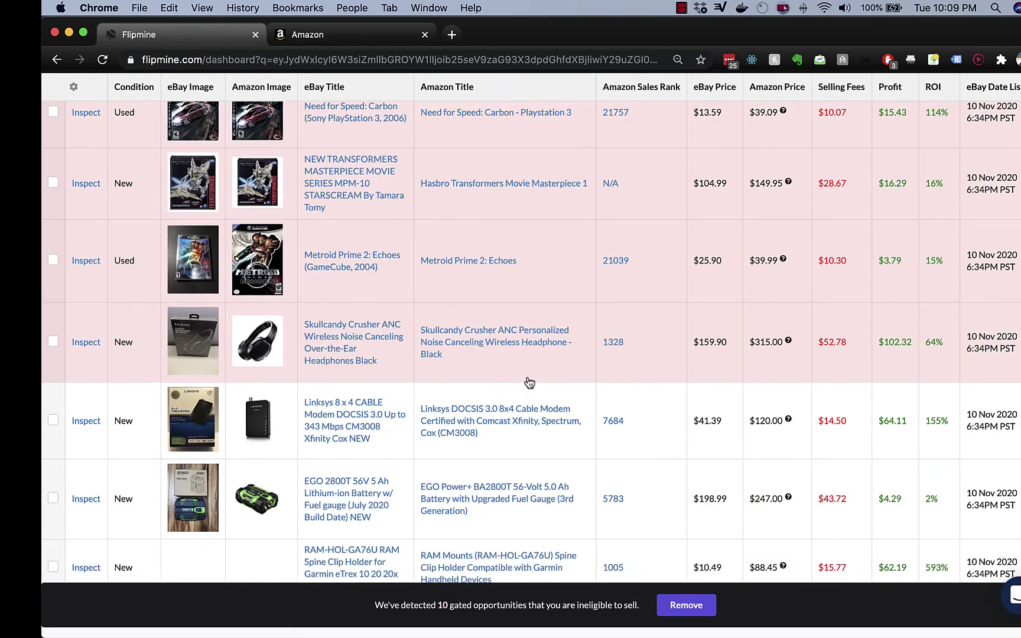
{"action": "scroll", "coordinate": [529, 380], "scroll_direction": "down", "scroll_amount": 4}
{"action": "scroll", "coordinate": [529, 379], "scroll_direction": "down", "scroll_amount": 3}
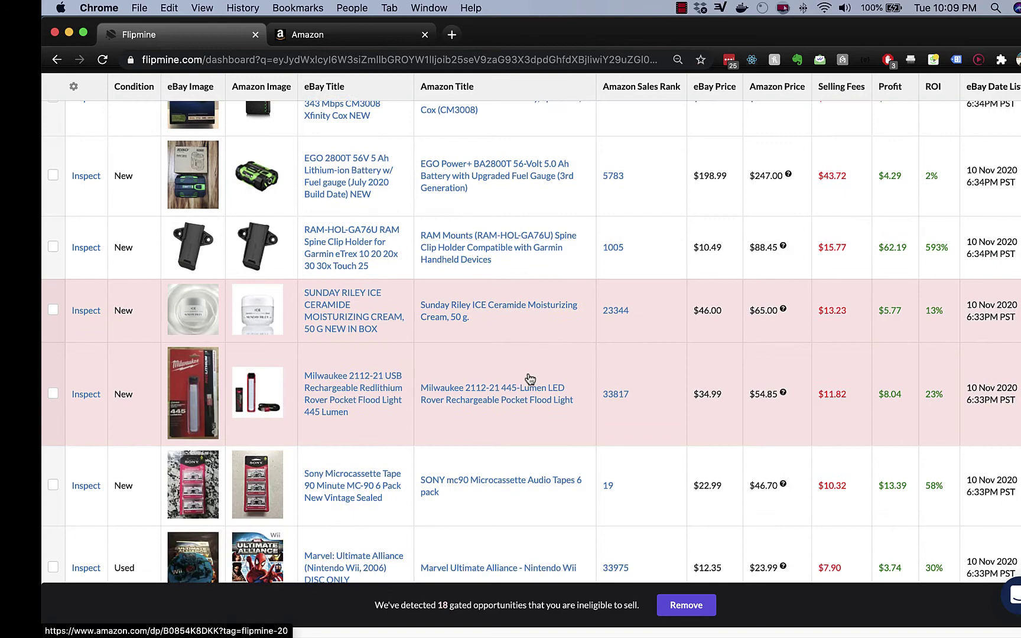
{"action": "scroll", "coordinate": [538, 384], "scroll_direction": "up", "scroll_amount": 4}
{"action": "scroll", "coordinate": [537, 384], "scroll_direction": "up", "scroll_amount": 10}
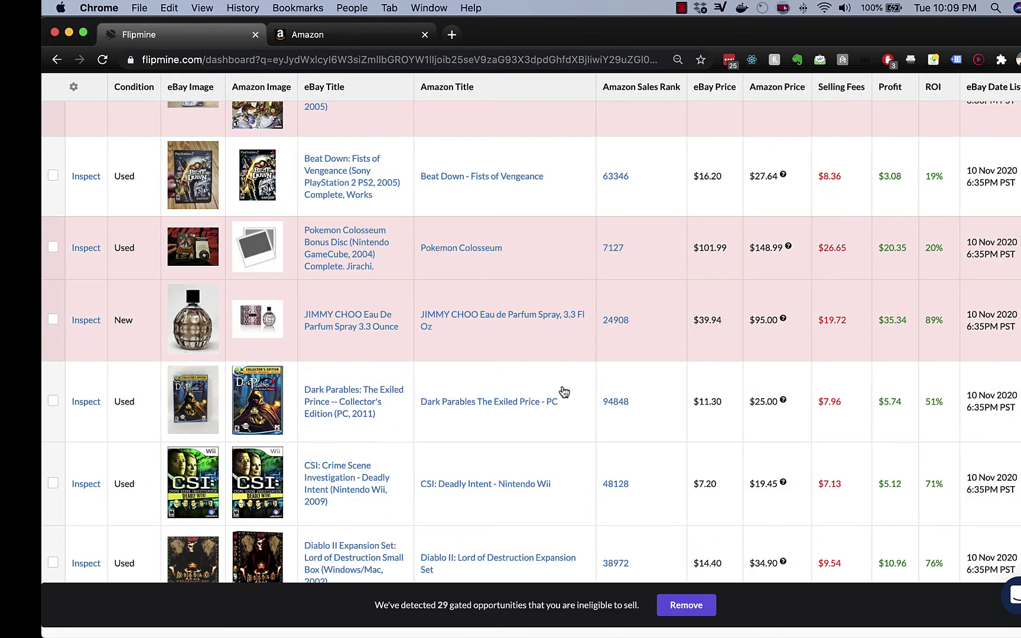
{"action": "scroll", "coordinate": [869, 305], "scroll_direction": "up", "scroll_amount": 10}
Step: Sort the results by Profit, choosing 'I'm targeting a niche' at the sorting warning
{"action": "left_click", "coordinate": [896, 254]}
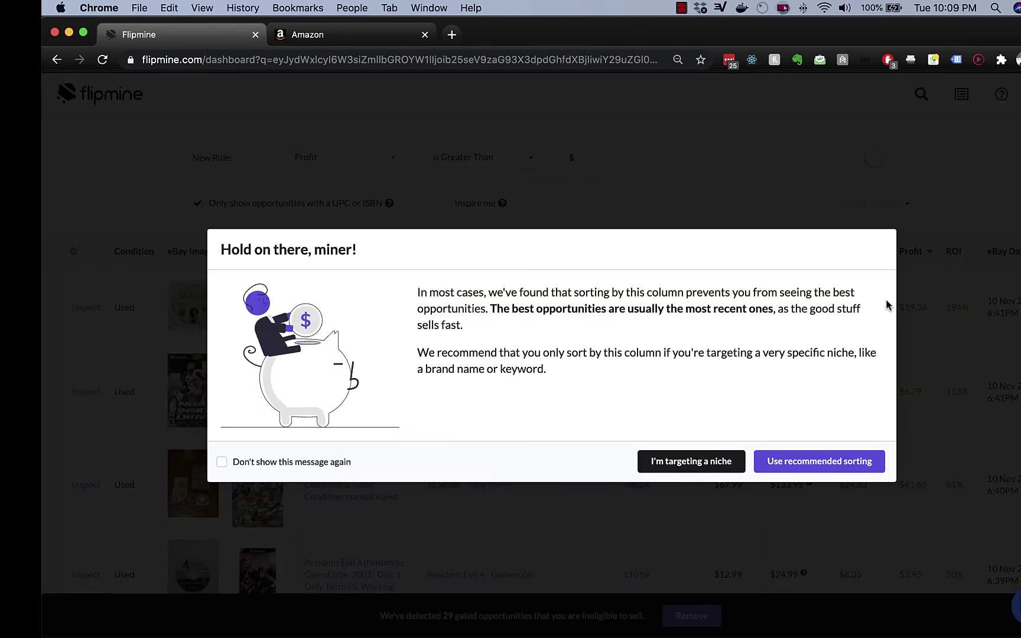
{"action": "left_click", "coordinate": [691, 461]}
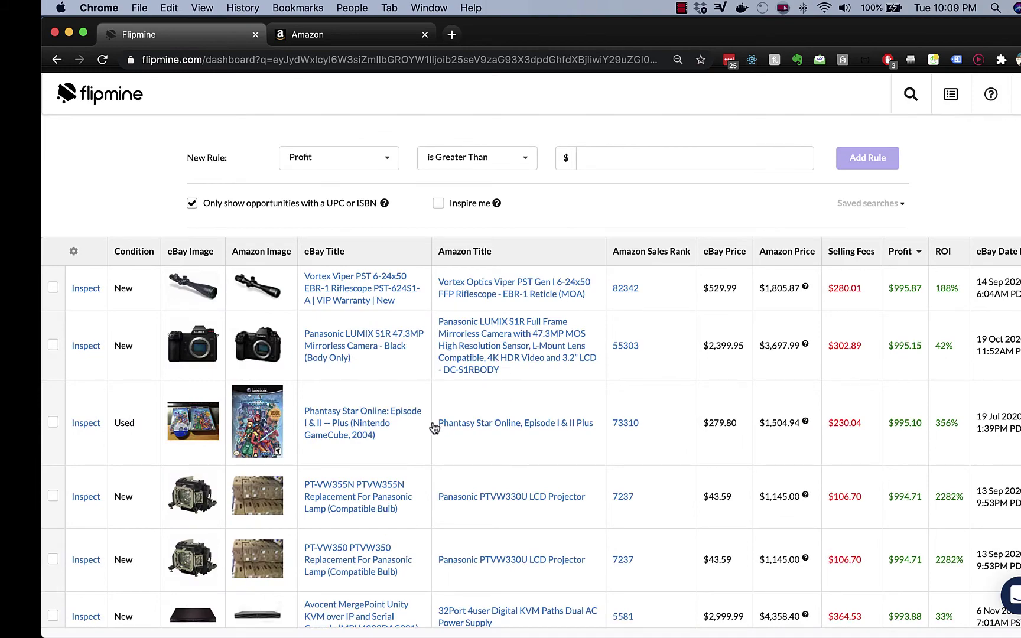
{"action": "scroll", "coordinate": [609, 399], "scroll_direction": "down", "scroll_amount": 10}
{"action": "scroll", "coordinate": [610, 400], "scroll_direction": "down", "scroll_amount": 1}
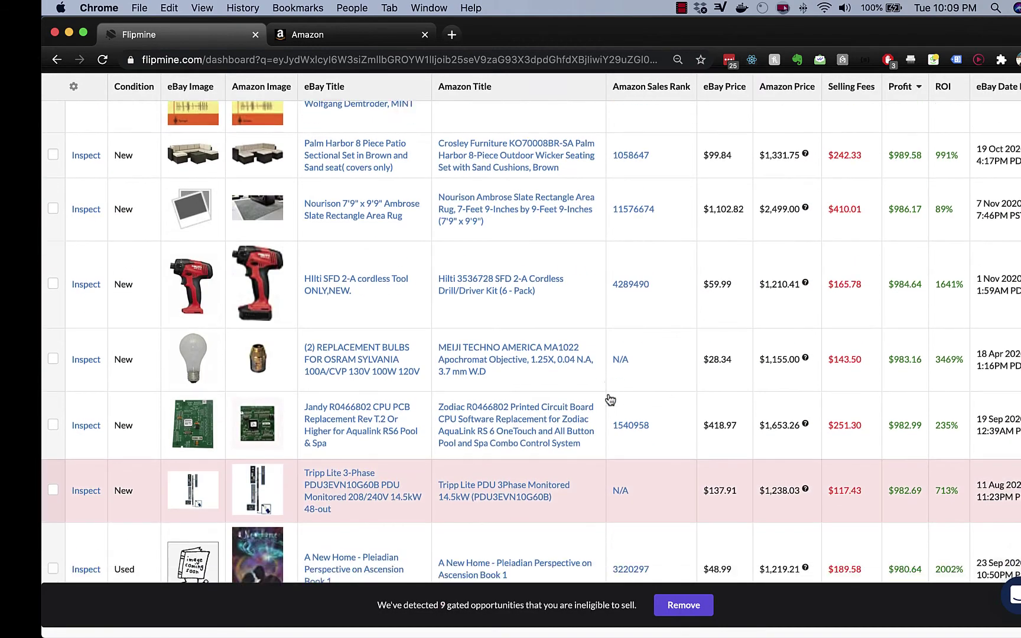
{"action": "scroll", "coordinate": [611, 400], "scroll_direction": "down", "scroll_amount": 6}
Step: Reverse the Profit sort to ascending so the $3.00-profit items come first
{"action": "left_click", "coordinate": [903, 86]}
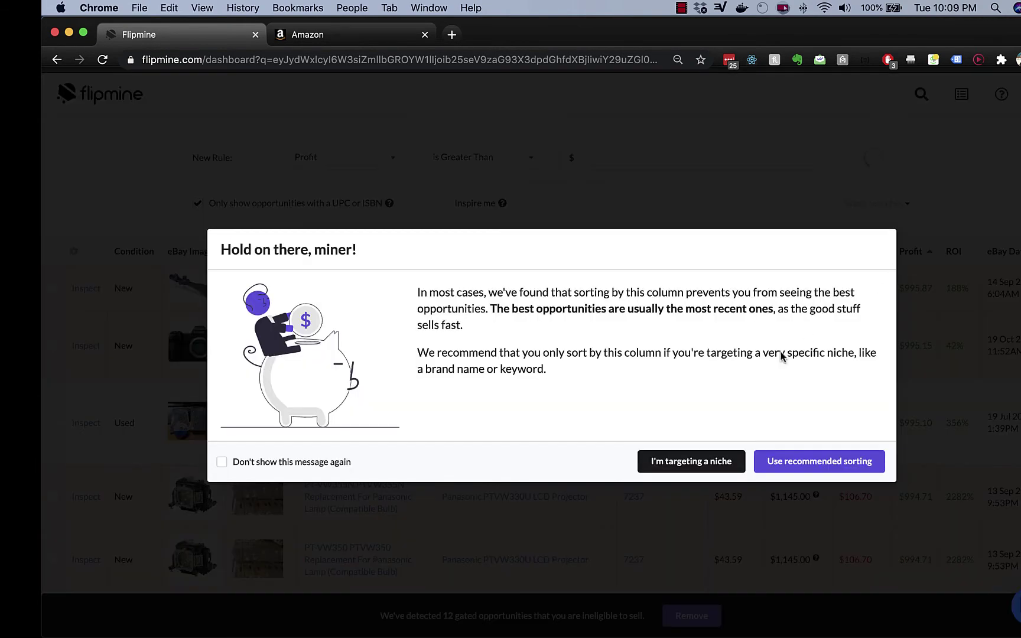
{"action": "left_click", "coordinate": [679, 464]}
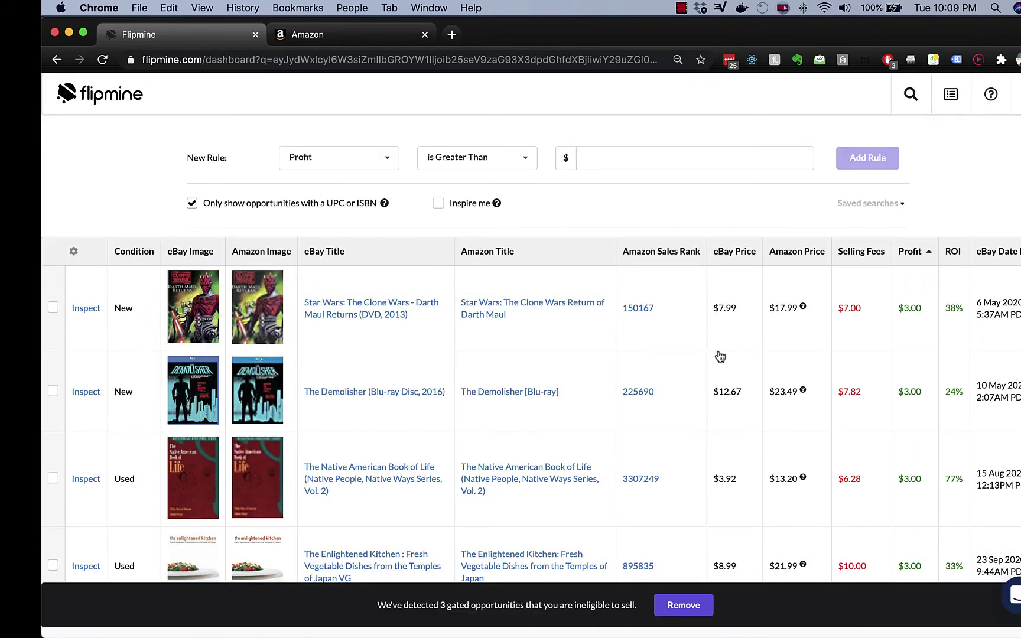
{"action": "scroll", "coordinate": [720, 356], "scroll_direction": "down", "scroll_amount": 7}
{"action": "scroll", "coordinate": [722, 357], "scroll_direction": "down", "scroll_amount": 10}
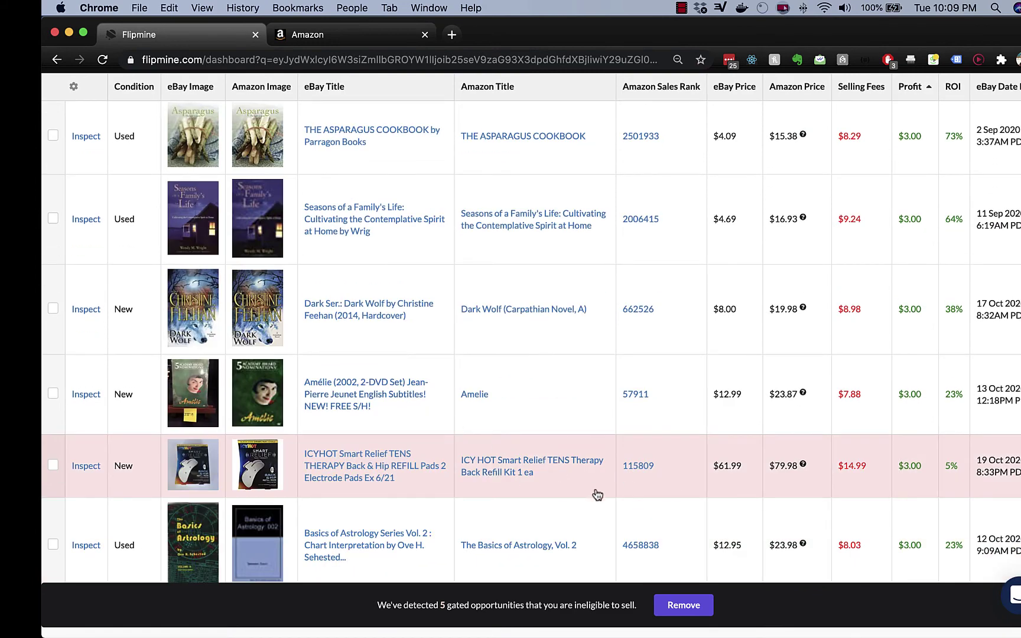
Step: Remove the five gated items from the results and view the Gated list
{"action": "left_click", "coordinate": [684, 605]}
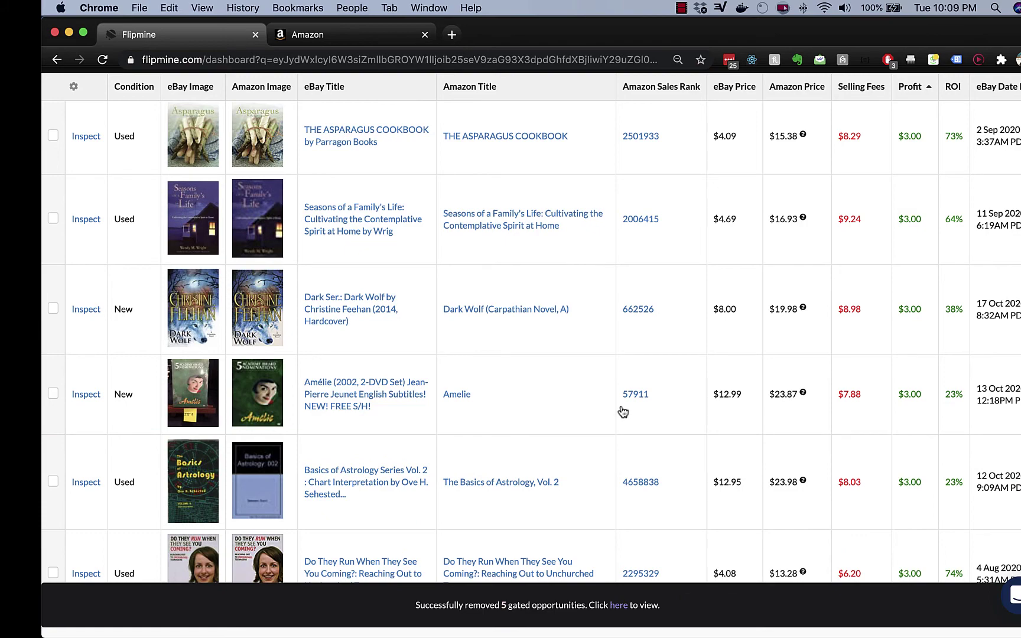
{"action": "scroll", "coordinate": [623, 412], "scroll_direction": "down", "scroll_amount": 10}
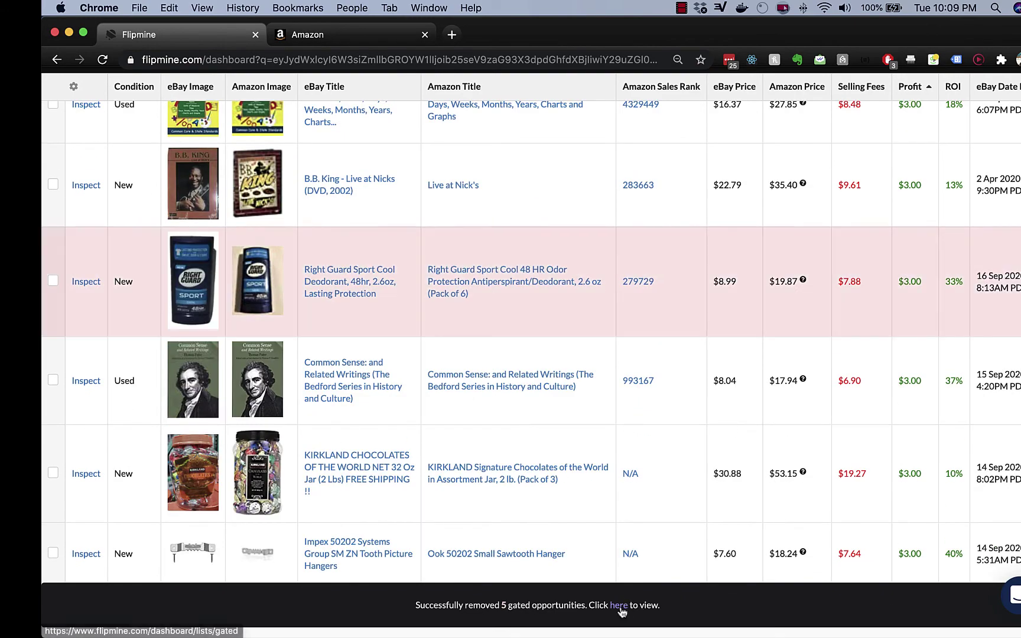
{"action": "left_click", "coordinate": [620, 605]}
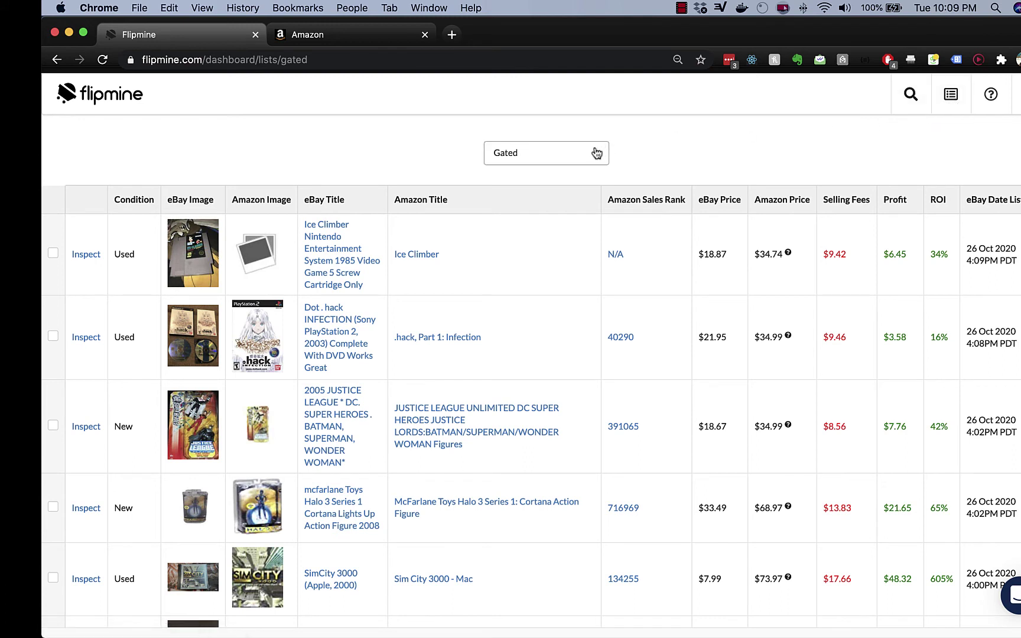
Step: Check the list dropdown without switching lists, then return to the search dashboard
{"action": "left_click", "coordinate": [529, 157]}
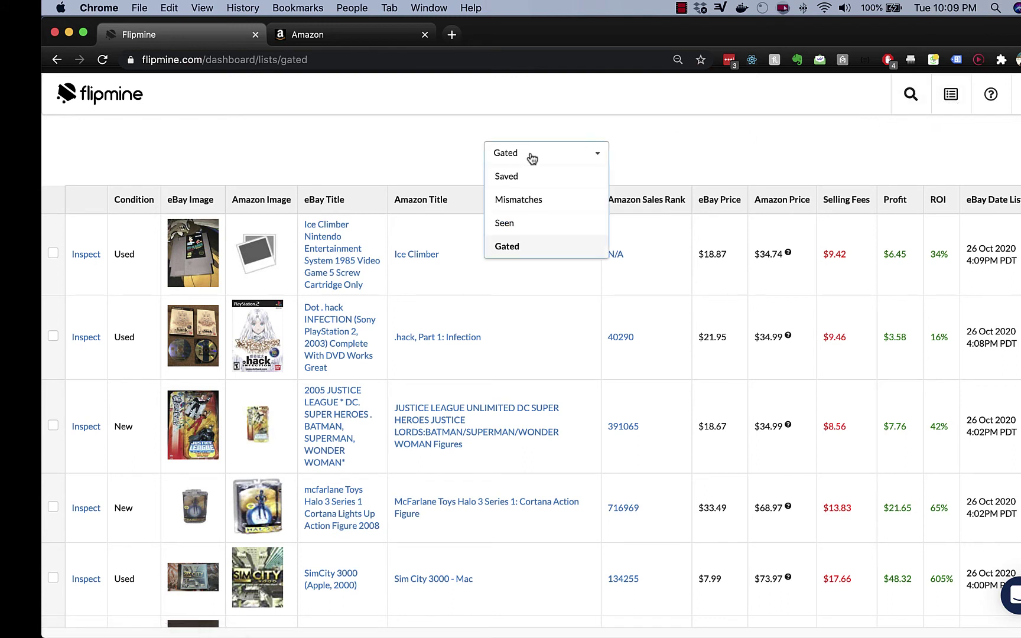
{"action": "left_click", "coordinate": [697, 145]}
{"action": "left_click", "coordinate": [911, 95]}
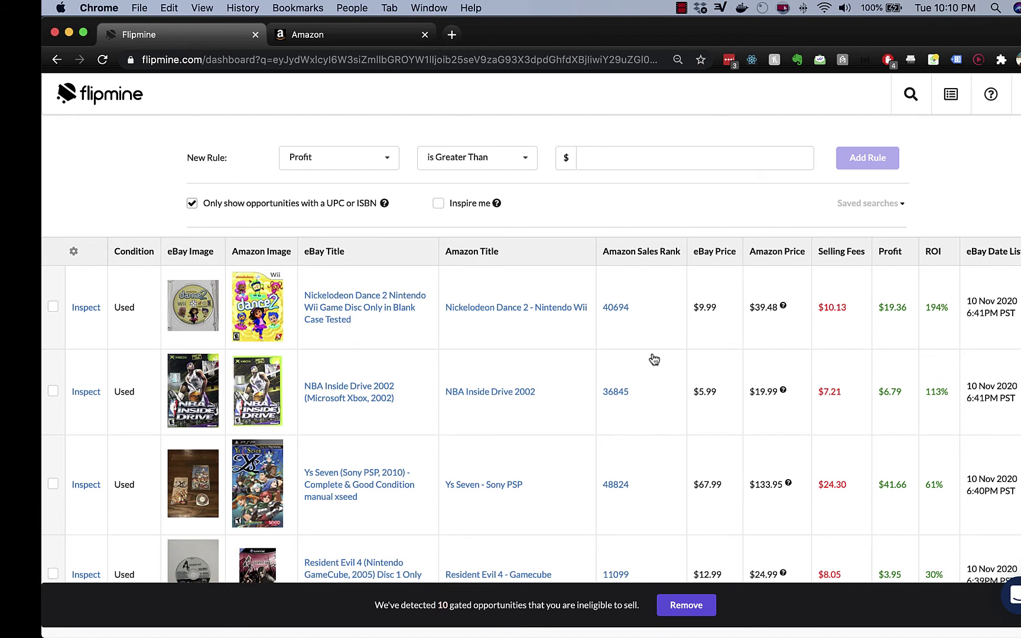
{"action": "scroll", "coordinate": [653, 359], "scroll_direction": "down", "scroll_amount": 1}
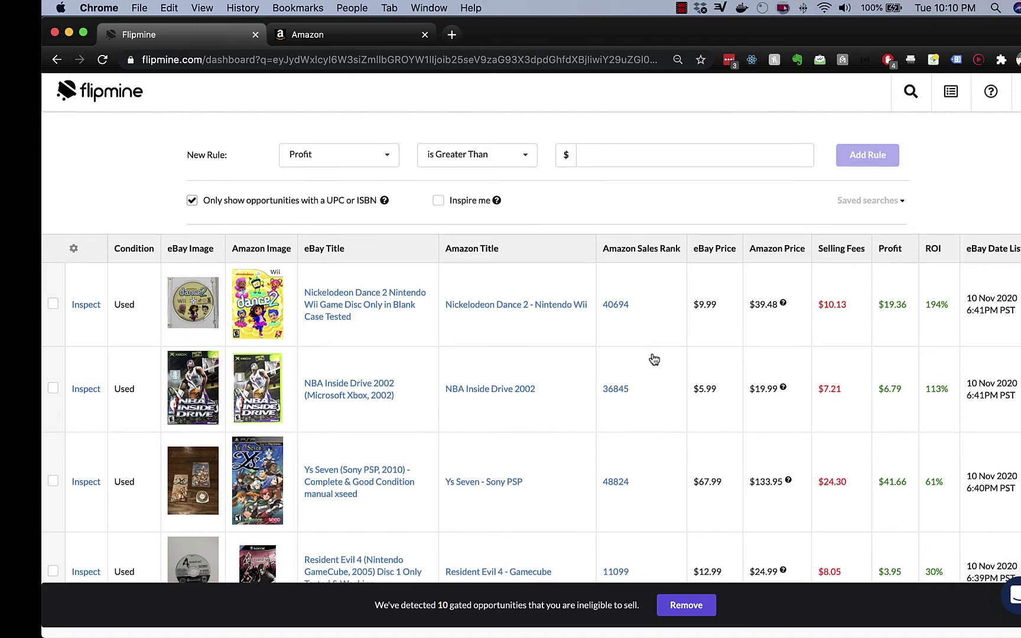